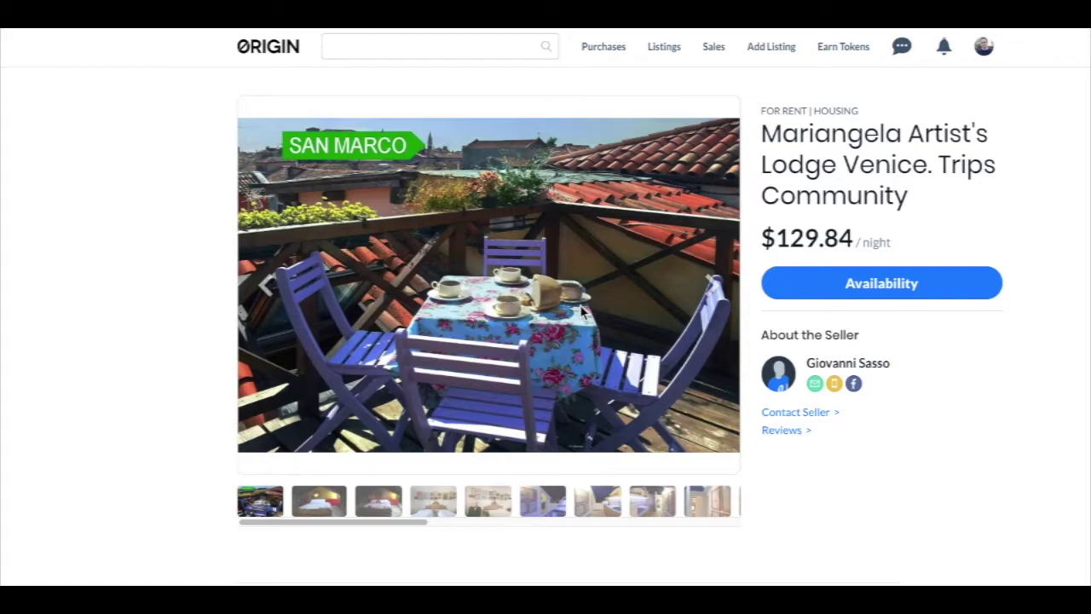
Browse the Venice lodge's photos and scroll through the listing details
click(378, 502)
click(432, 502)
click(487, 502)
click(521, 506)
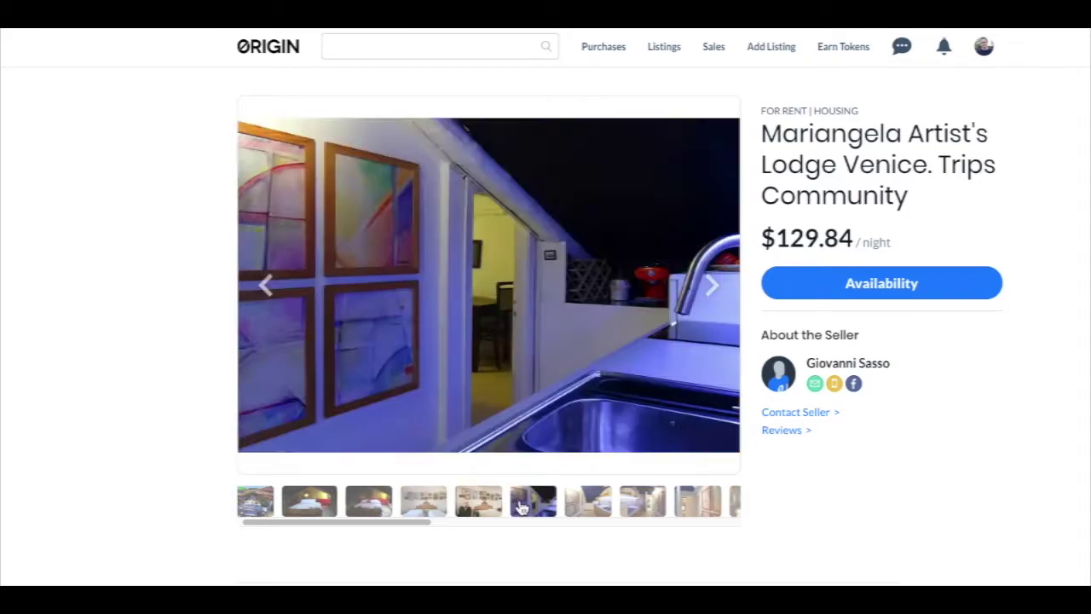
click(574, 506)
scroll(687, 418, down, 3)
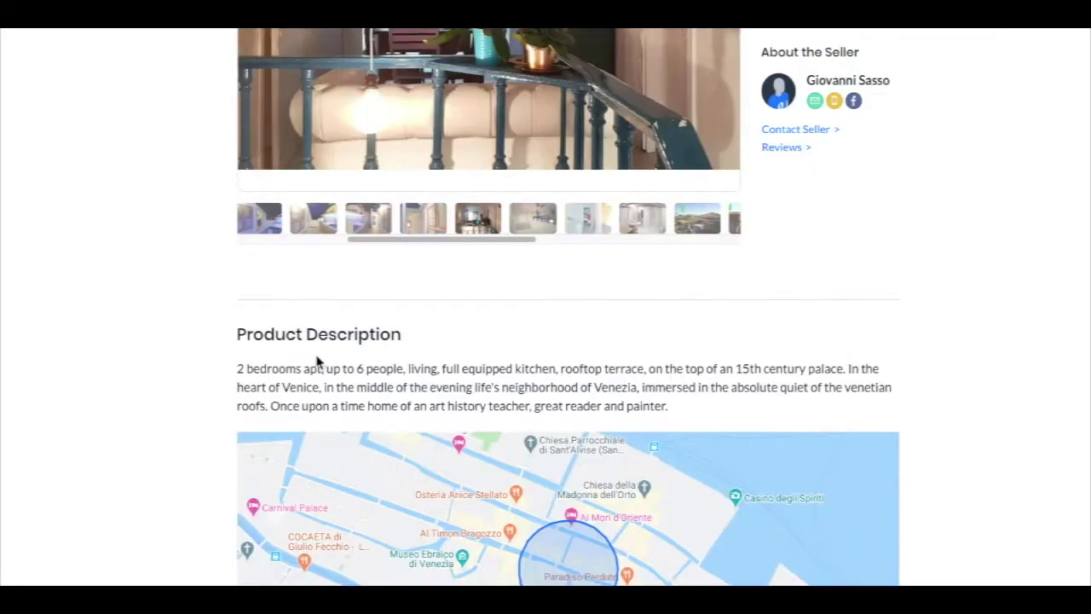
scroll(240, 363, down, 1)
scroll(242, 364, down, 1)
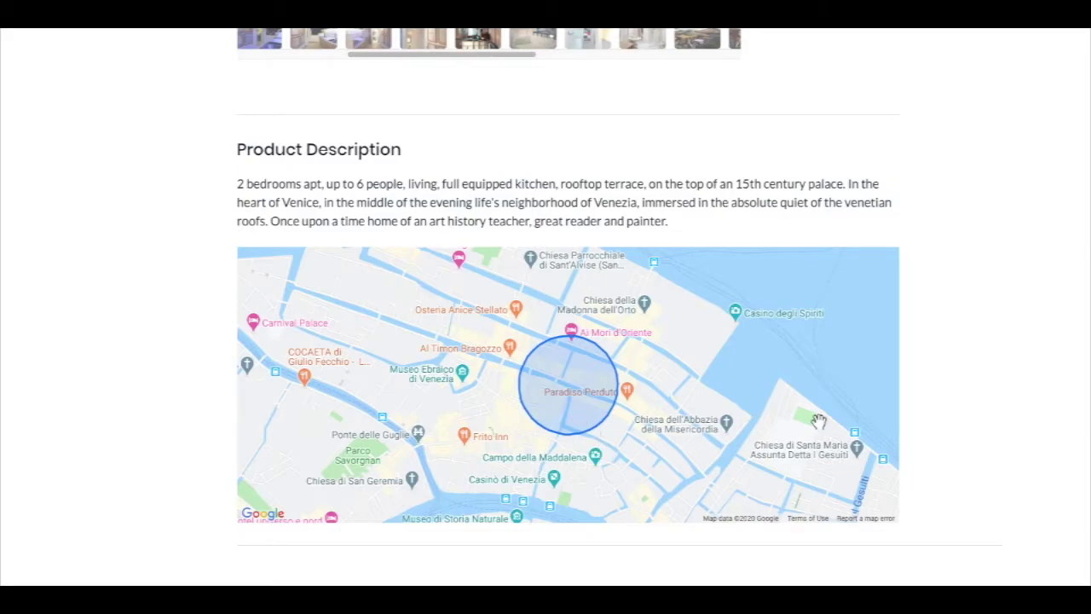
scroll(818, 420, up, 3)
scroll(820, 427, up, 2)
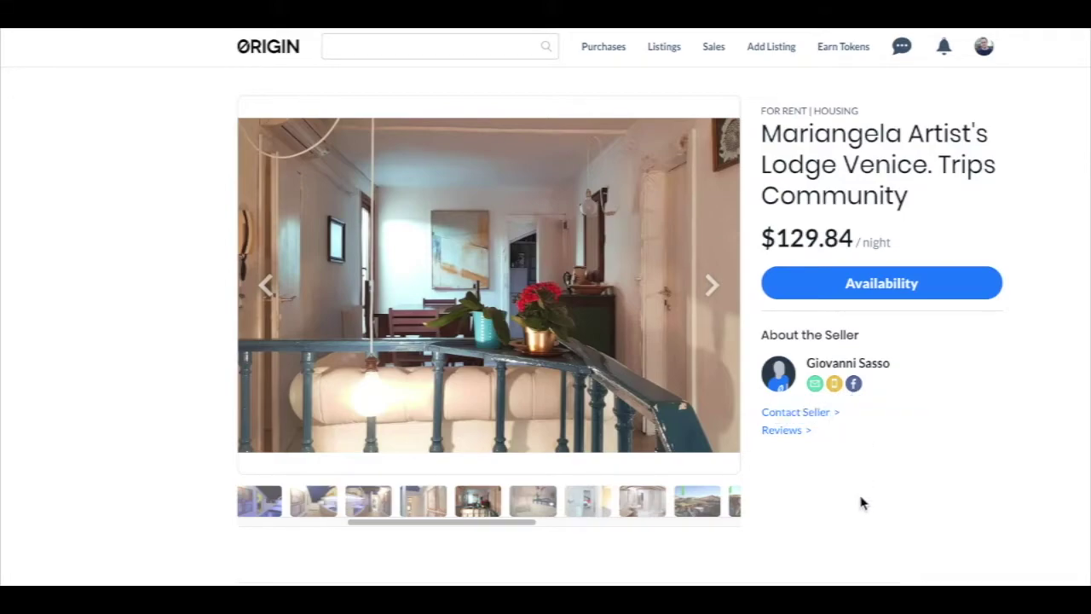
Set the stay dates to Feb 16–19 and start booking the lodge
click(850, 290)
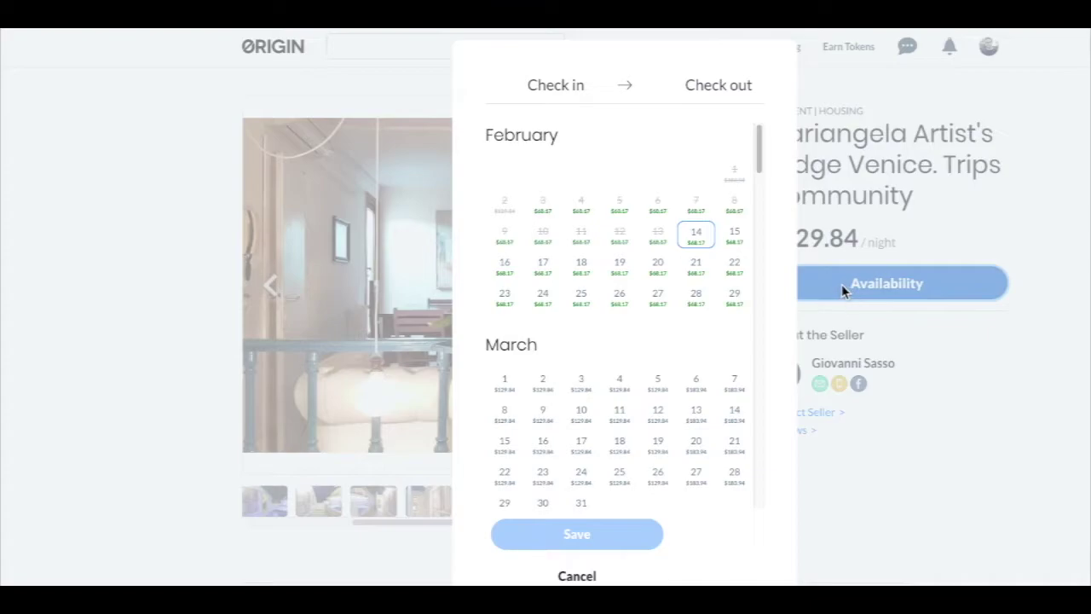
click(506, 271)
click(620, 271)
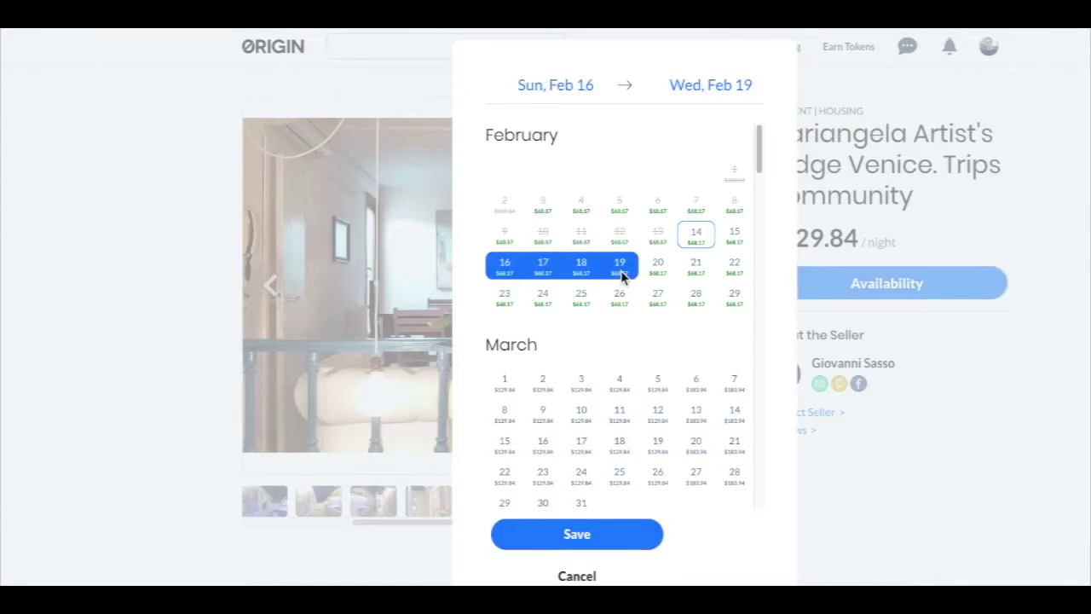
click(612, 537)
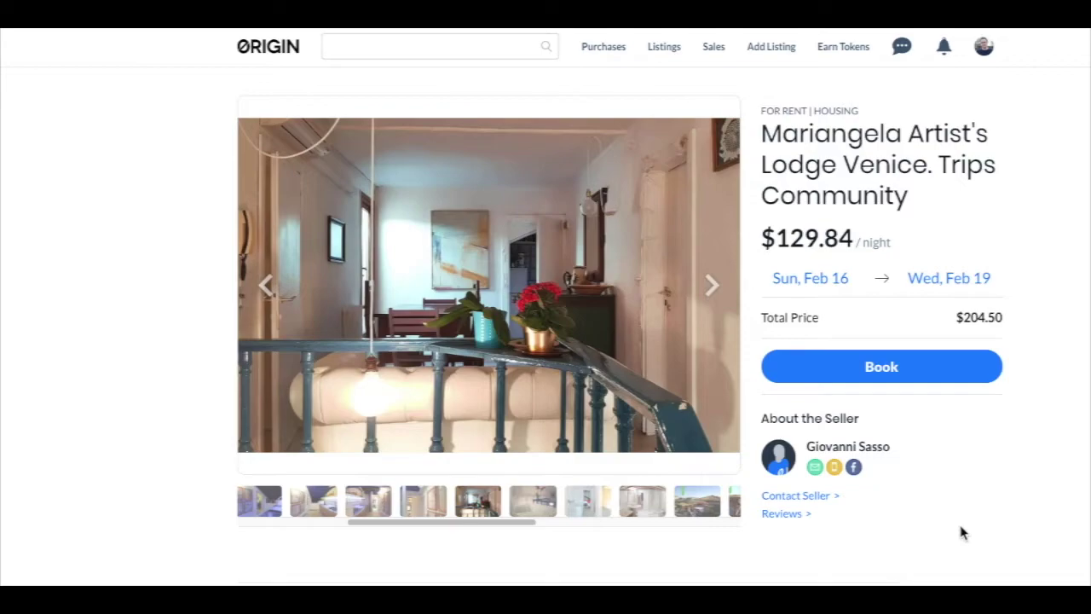
click(881, 380)
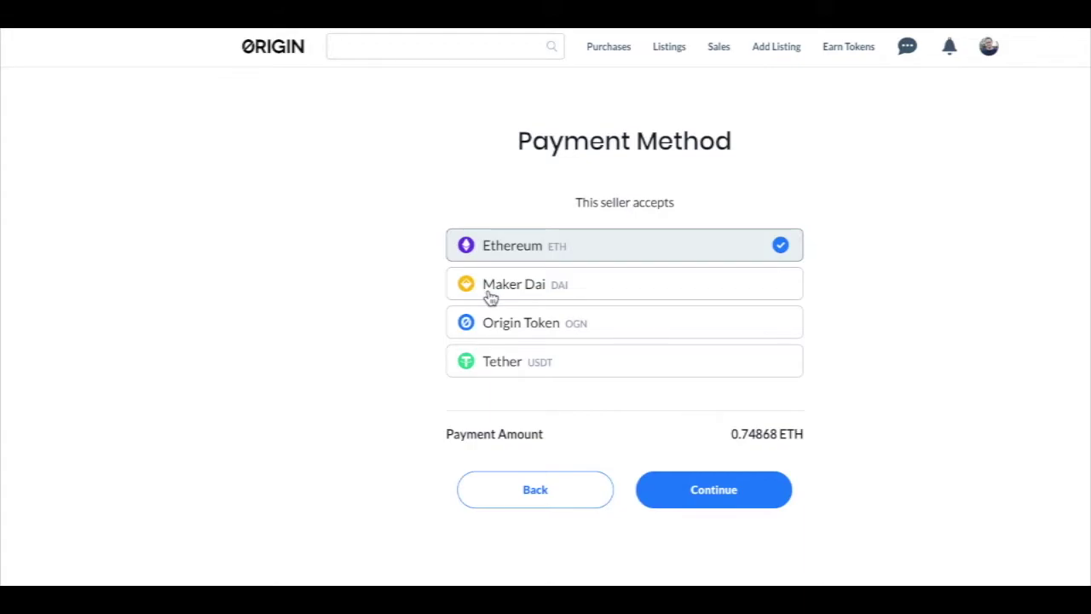
Compare prices in Maker Dai, Origin Token and Tether, then proceed paying 0.75037 ETH
click(490, 296)
click(517, 367)
click(515, 285)
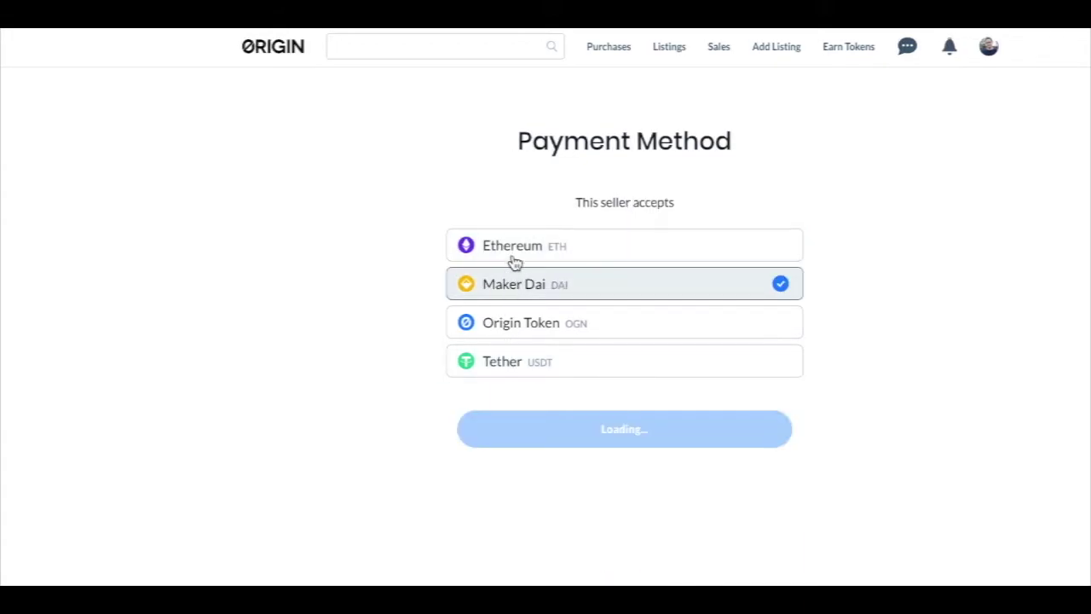
click(514, 259)
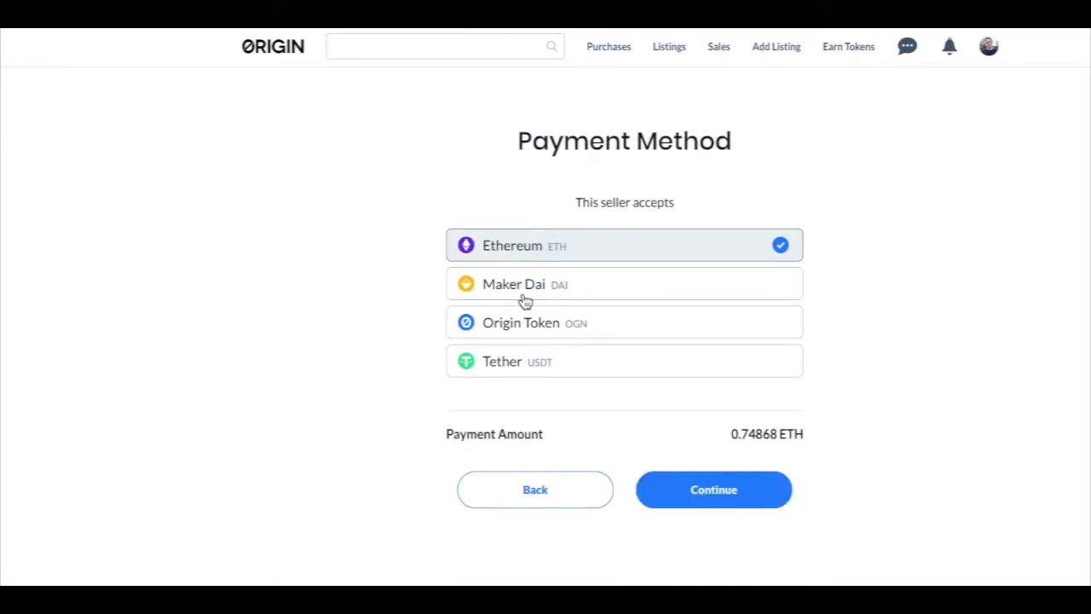
click(530, 322)
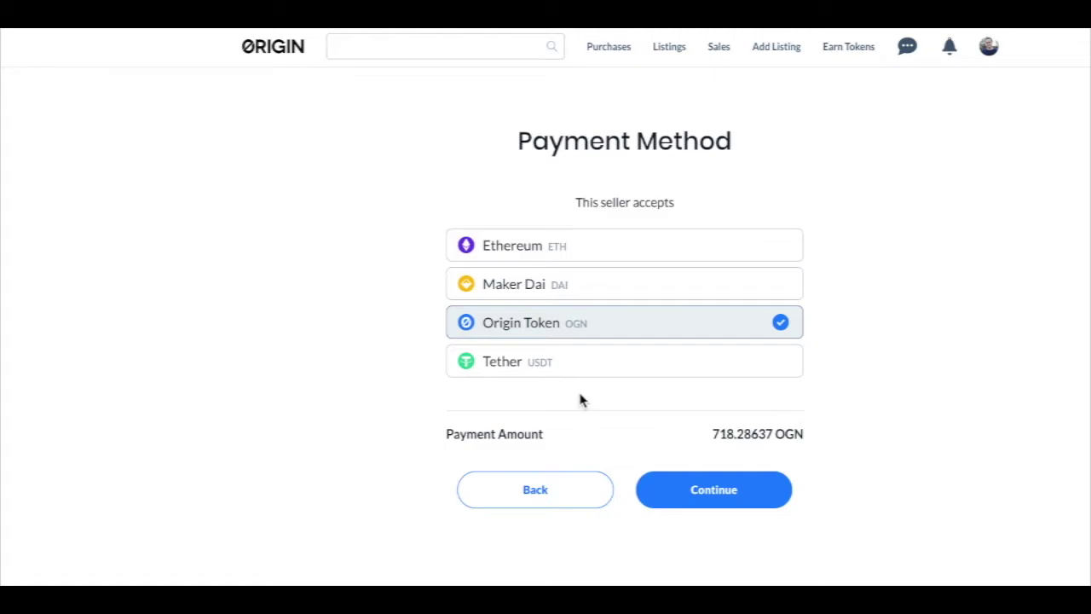
click(549, 373)
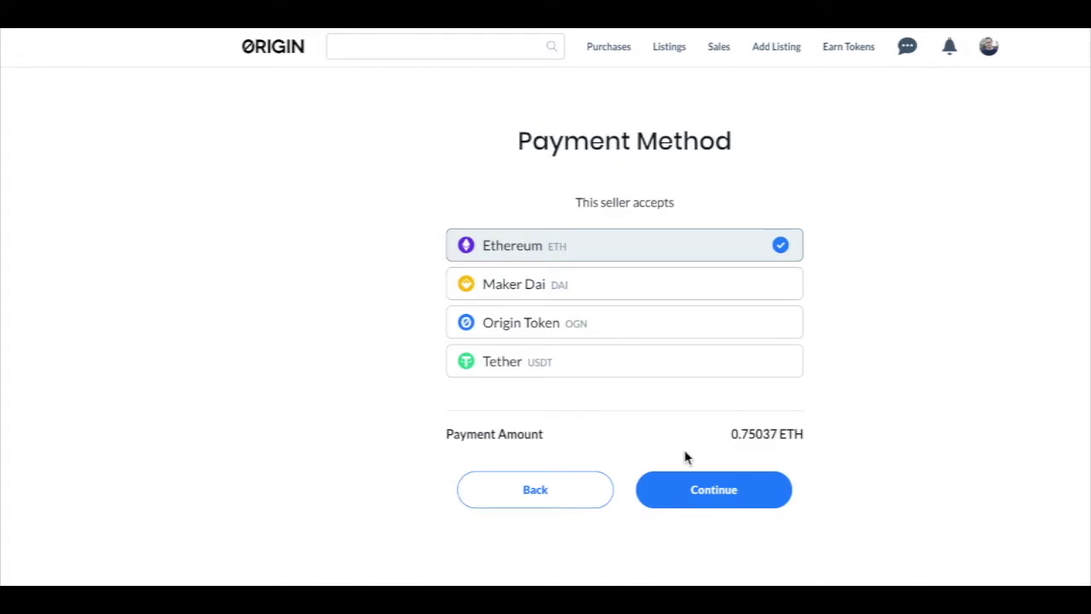
click(701, 488)
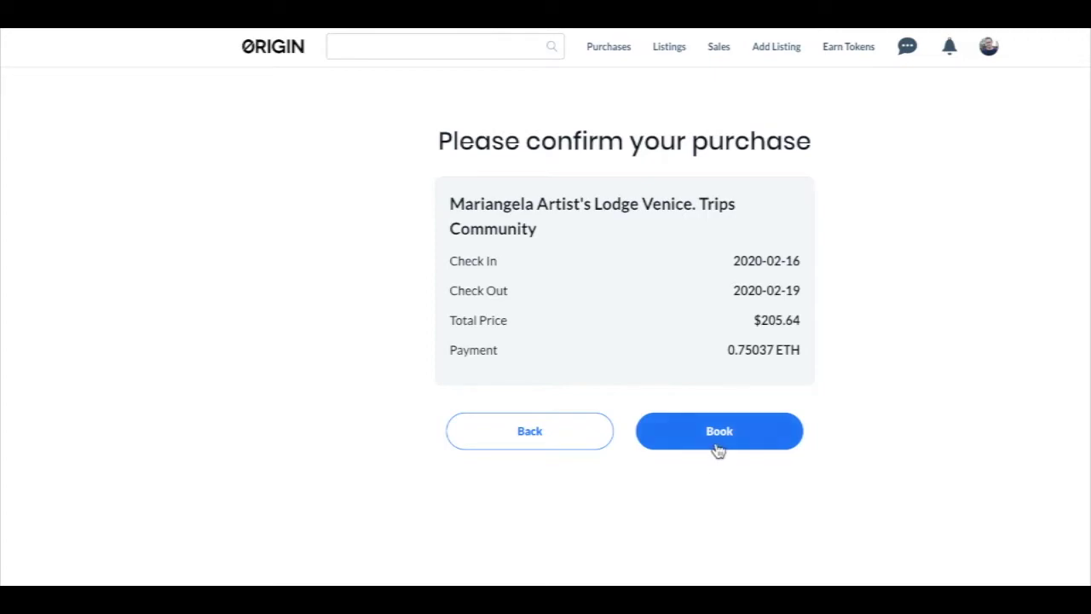
Submit the booking and review the MetaMask request for 0.750366 ETH plus 0.006426 gas
click(718, 450)
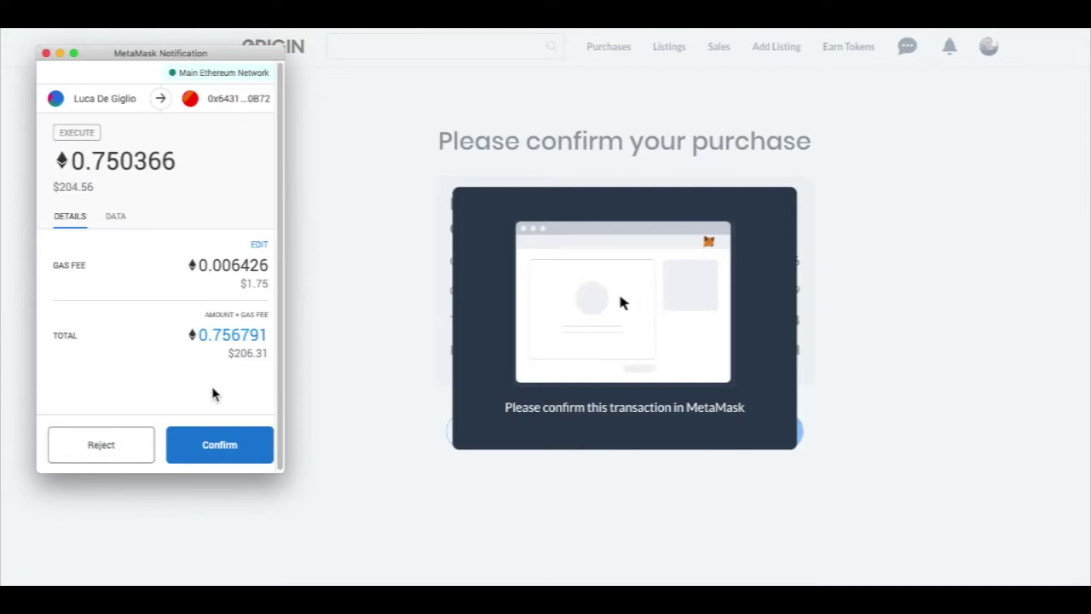
drag(229, 283, 269, 284)
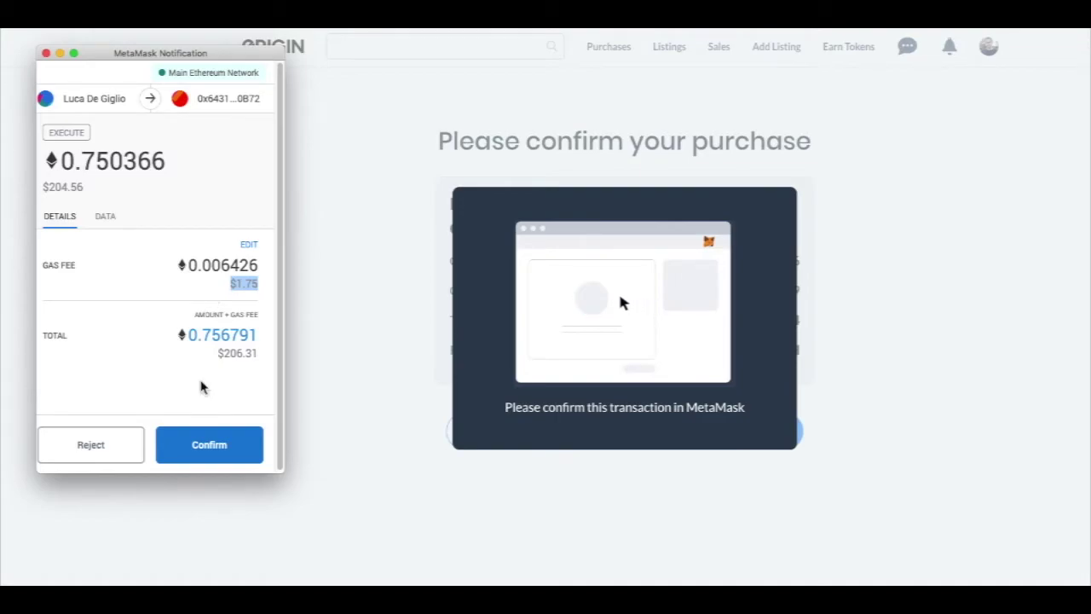
Approve the MetaMask transaction so the offer is placed with ETH held in escrow
click(218, 452)
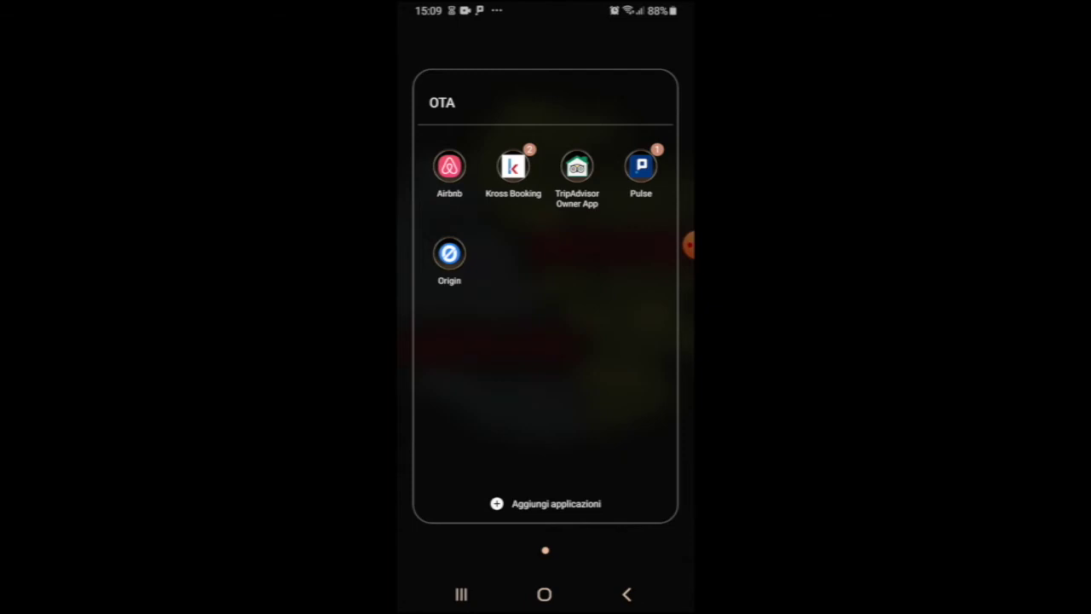
In the Origin mobile app, open Messages and the buyer's conversation about the lodge offer
click(449, 253)
click(416, 39)
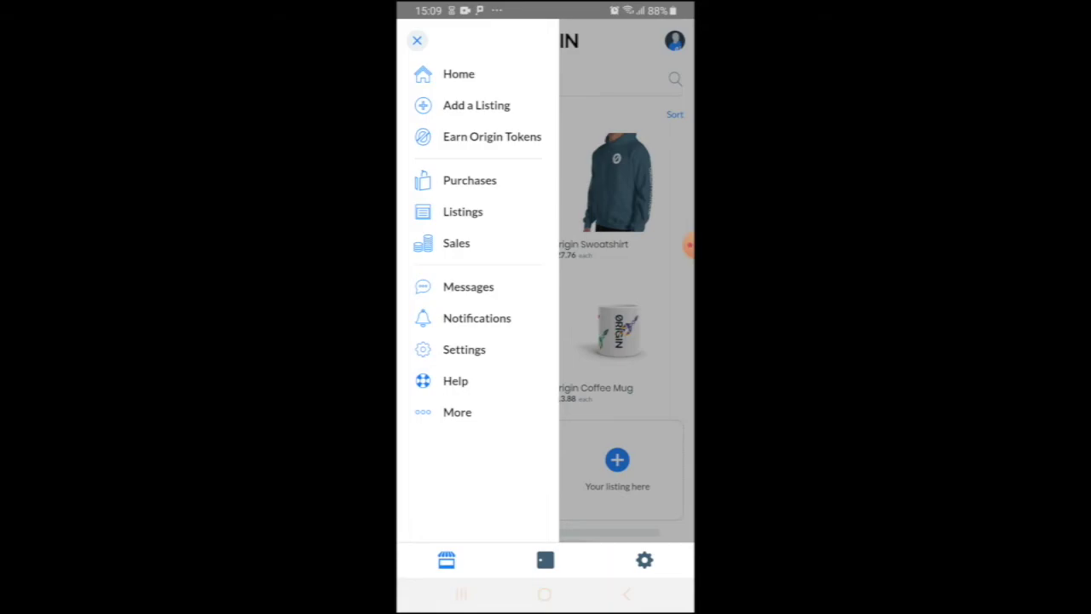
click(468, 286)
click(528, 96)
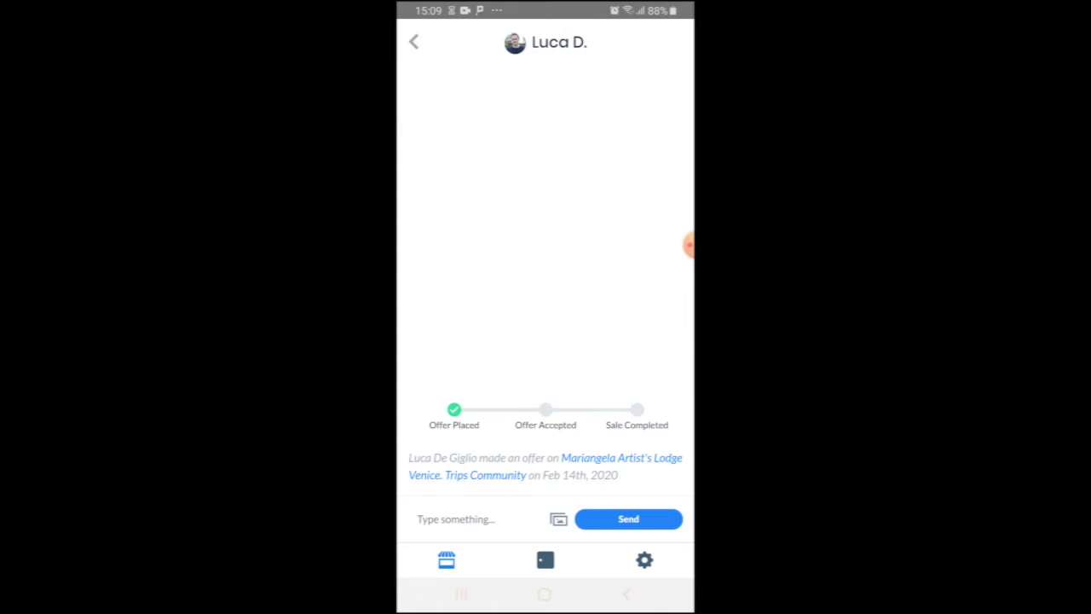
Open the offer's transaction details and accept the Venice lodge booking offer
click(597, 457)
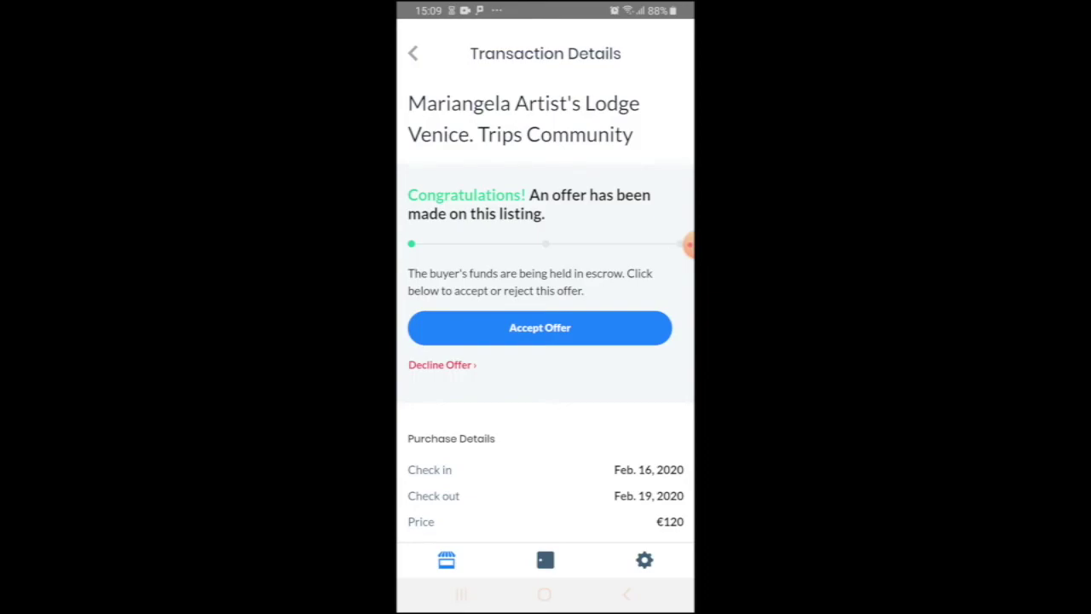
click(539, 327)
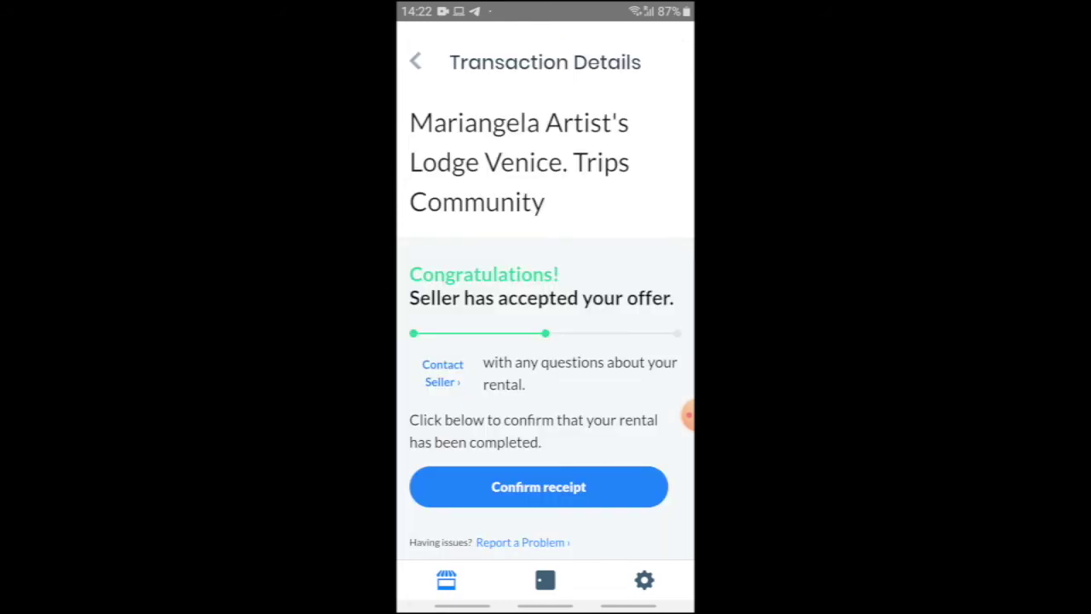
Release the escrowed ETH to the seller, confirming with 'Yes, please'
scroll(546, 340, down, 2)
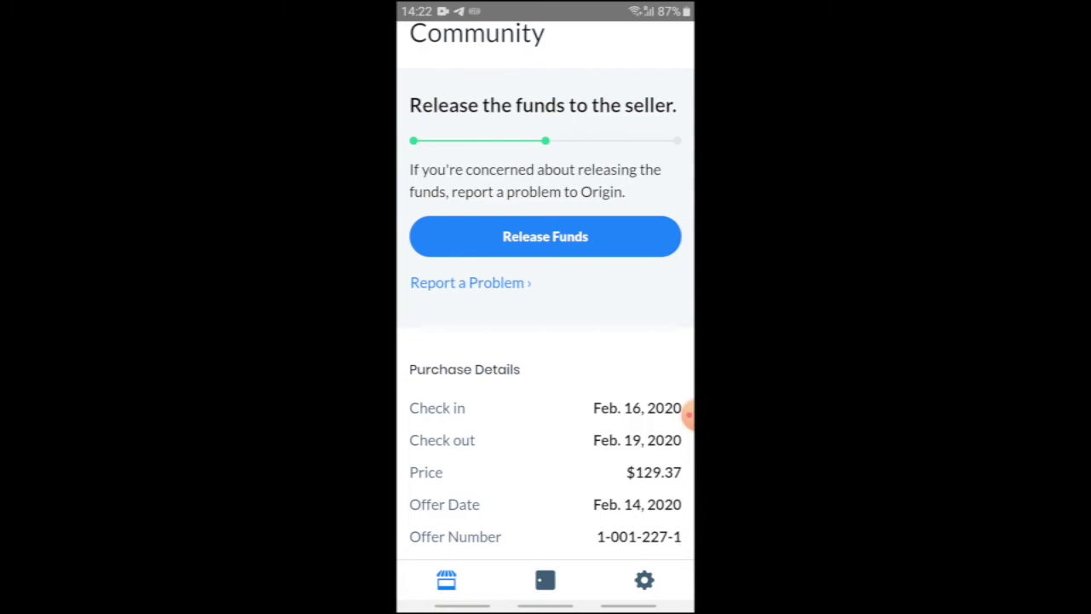
click(546, 236)
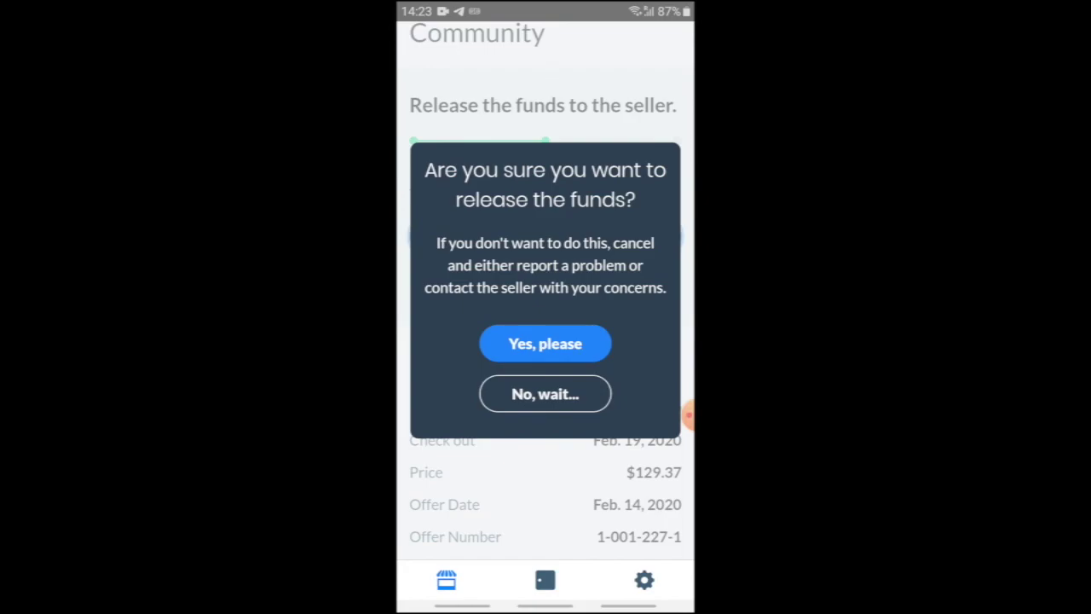
click(544, 342)
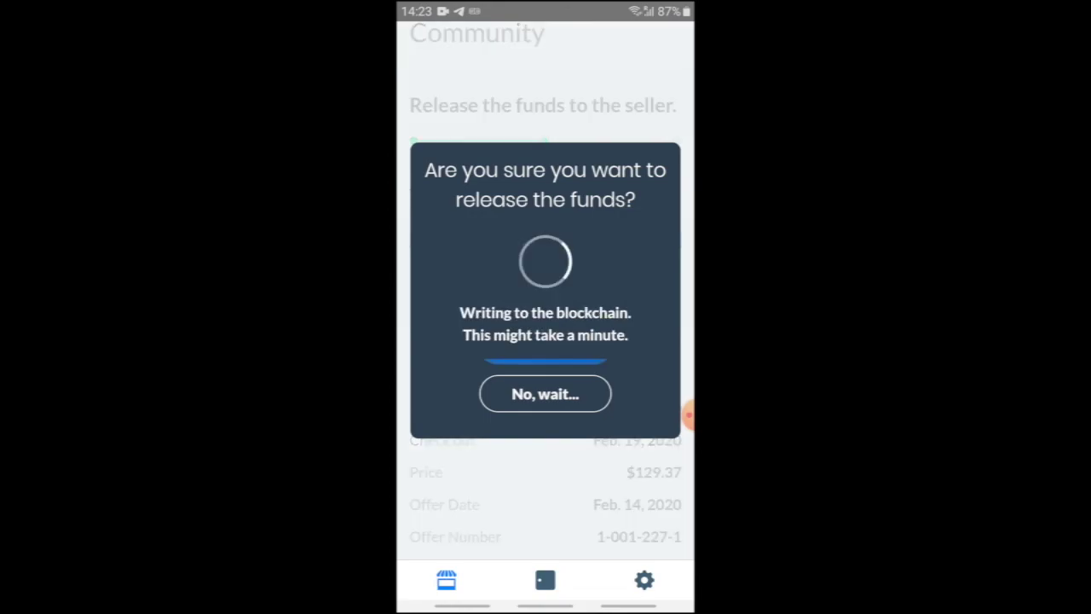